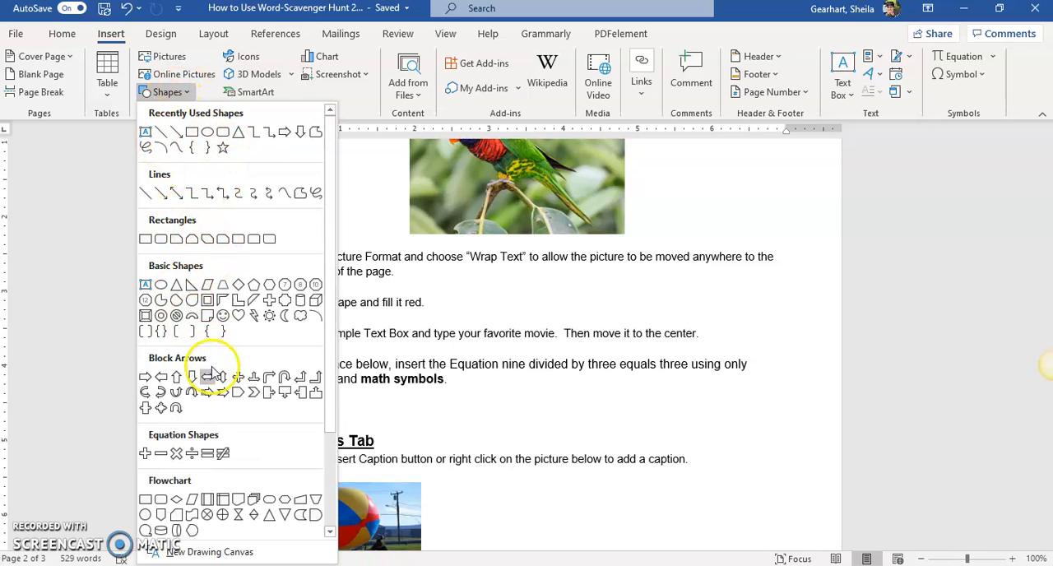
Draw a cylinder shape about 1.59 inches high and 1.07 inches wide beside the "Insert a shape and fill it red" line.
{"action": "scroll", "coordinate": [226, 498], "scroll_direction": "down", "scroll_amount": 1}
{"action": "scroll", "coordinate": [226, 497], "scroll_direction": "down", "scroll_amount": 2}
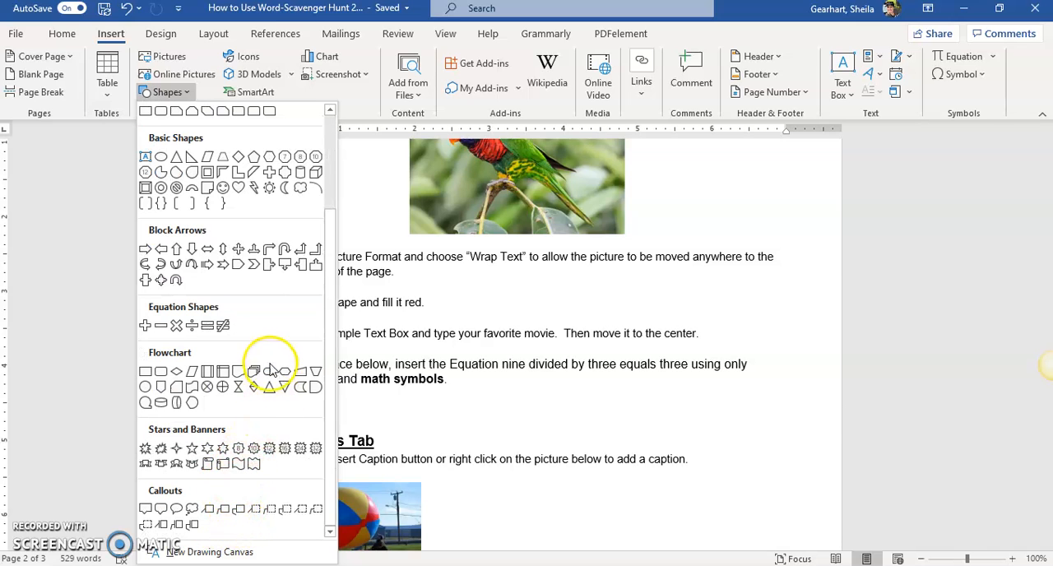
{"action": "scroll", "coordinate": [276, 365], "scroll_direction": "up", "scroll_amount": 3}
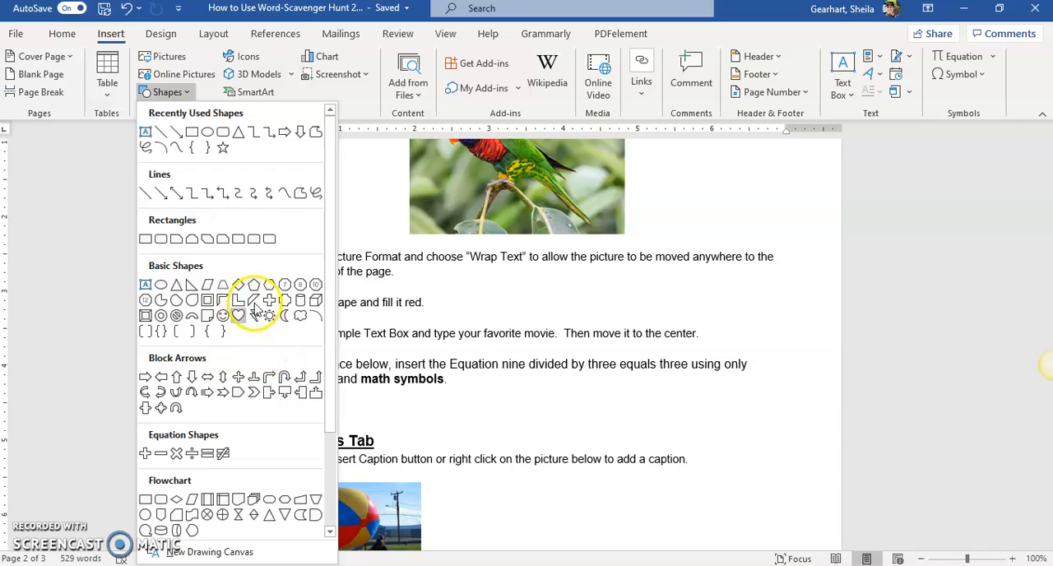
{"action": "left_click", "coordinate": [298, 306]}
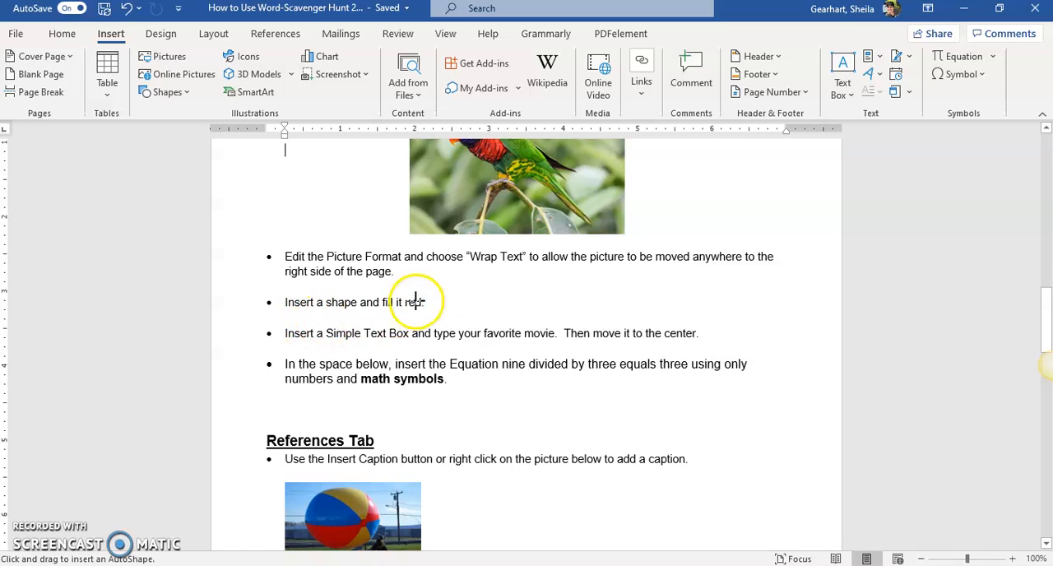
{"action": "mouse_move", "coordinate": [460, 272]}
{"action": "left_mouse_down"}
{"action": "mouse_move", "coordinate": [509, 318]}
{"action": "mouse_move", "coordinate": [540, 391]}
{"action": "left_mouse_up"}
{"action": "left_click", "coordinate": [504, 337]}
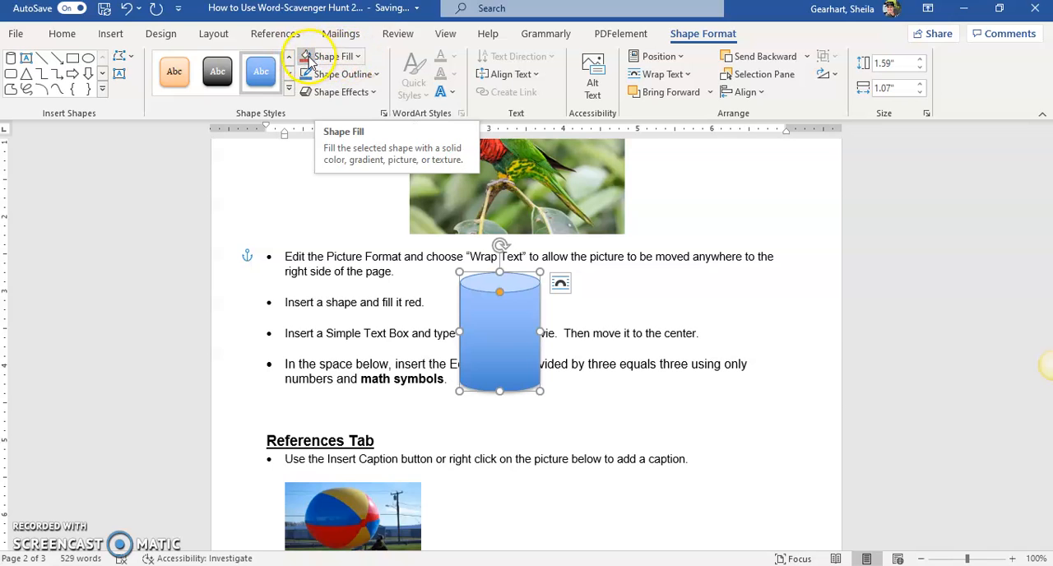
Rotate the cylinder onto its side and shrink it to about 0.82 by 0.56 inches beside its instruction line.
{"action": "left_click", "coordinate": [351, 58]}
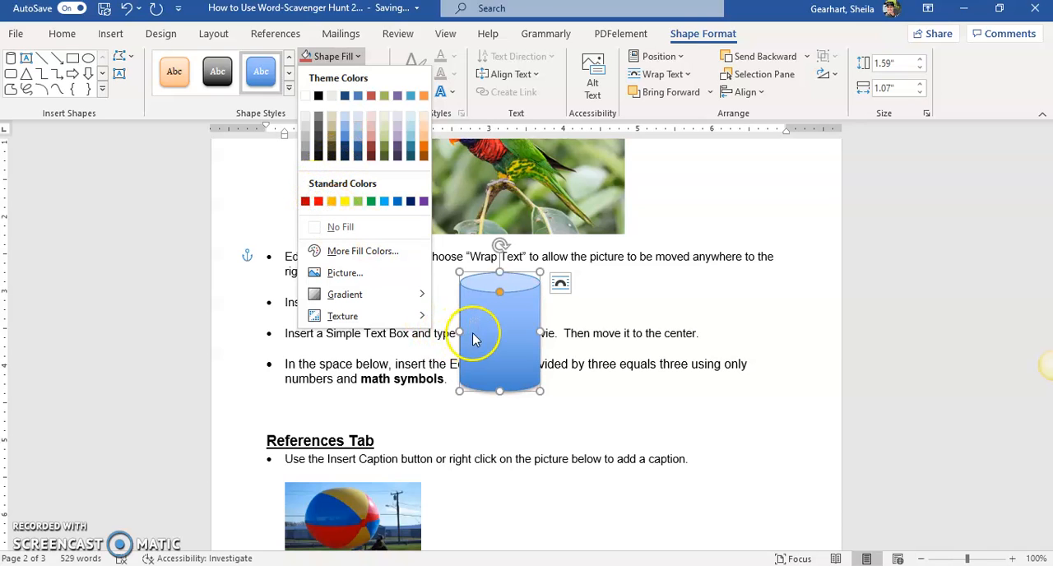
{"action": "left_click", "coordinate": [500, 245]}
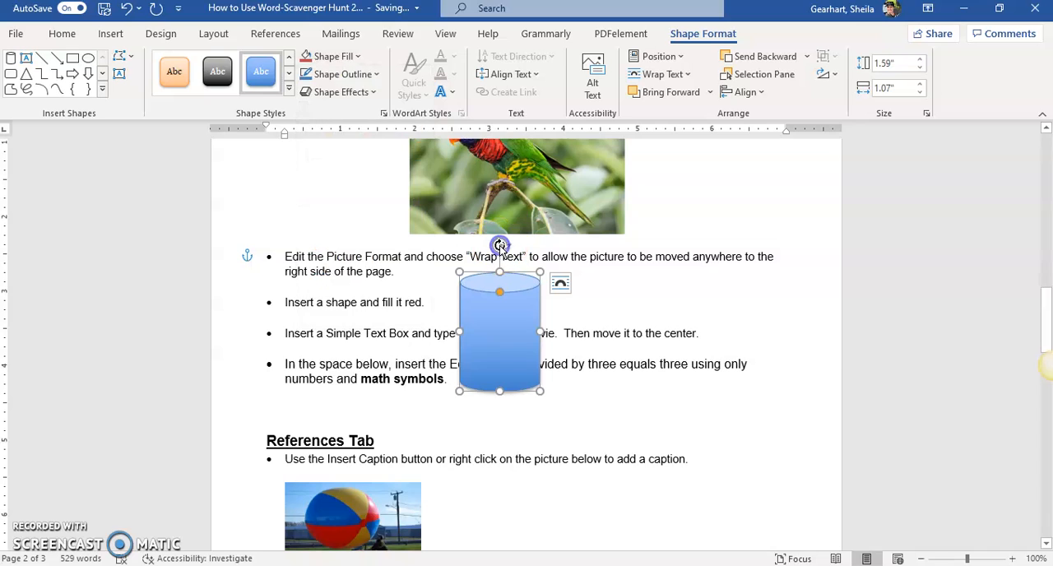
{"action": "left_click_drag", "start_coordinate": [499, 245], "coordinate": [573, 331]}
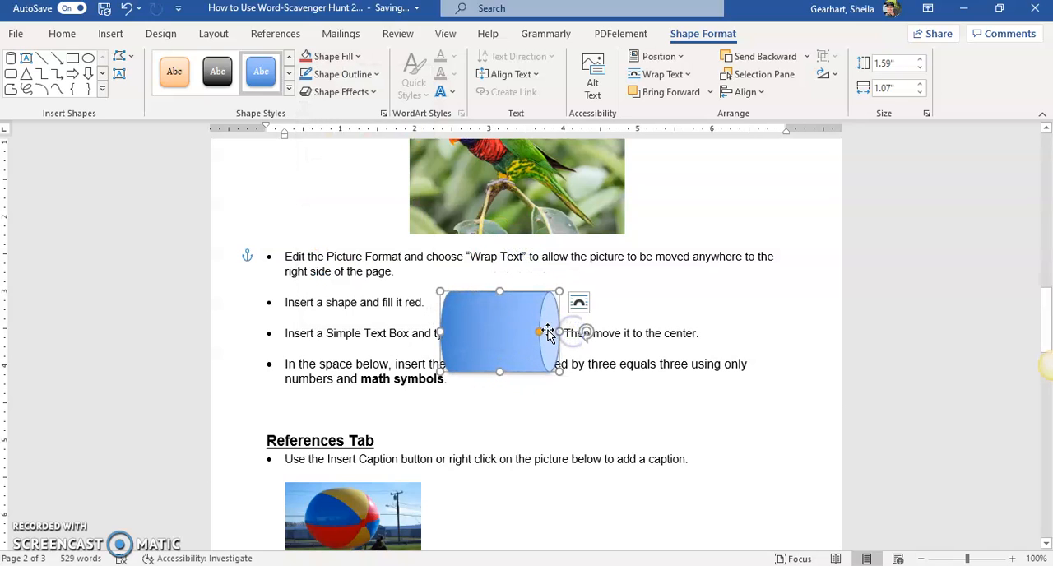
{"action": "left_click_drag", "start_coordinate": [556, 330], "coordinate": [478, 277]}
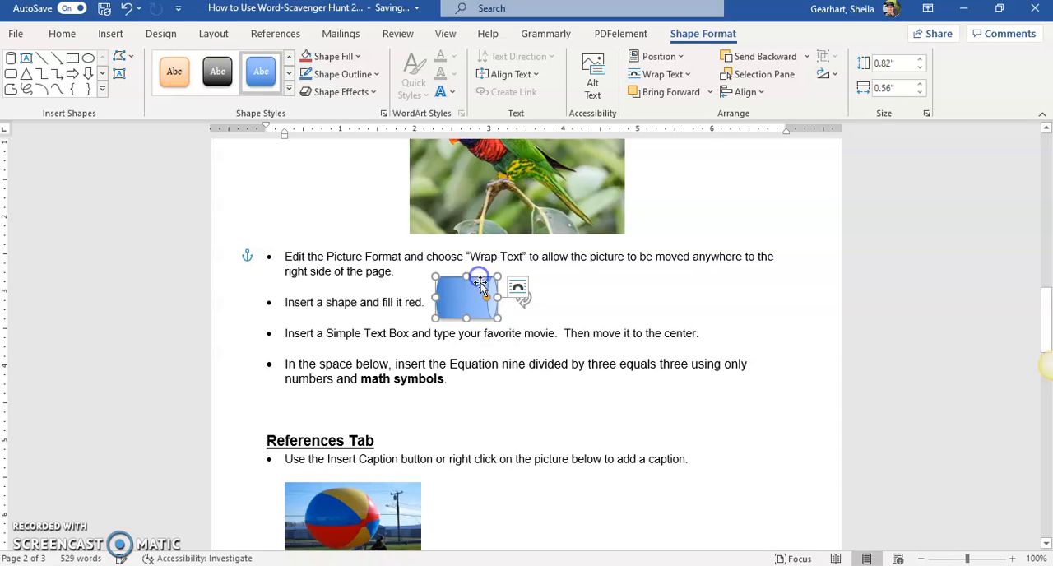
Fill the cylinder with standard red and adjust its position beside the instruction line with Tight text wrapping.
{"action": "left_click", "coordinate": [318, 56]}
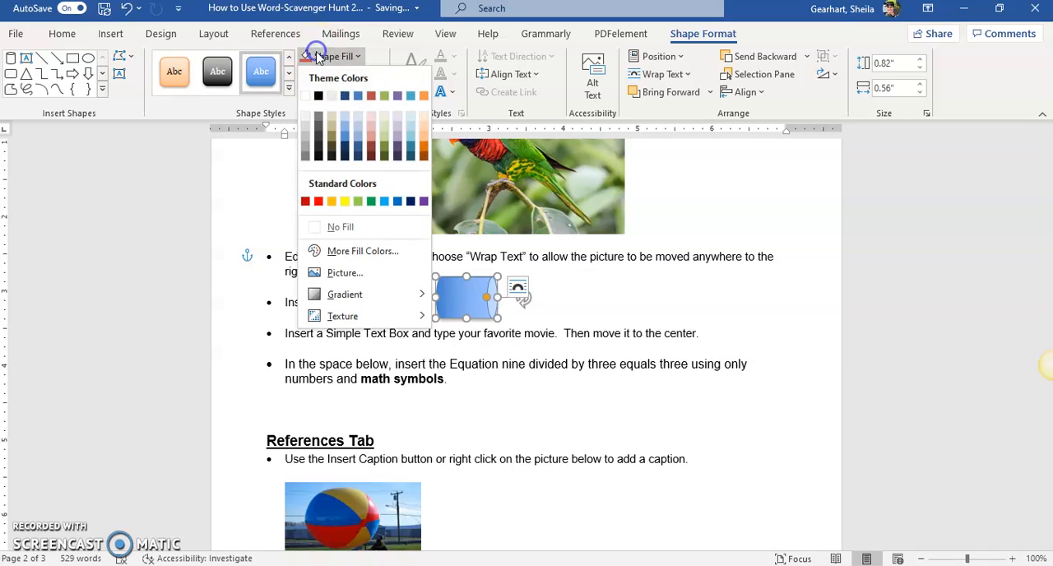
{"action": "left_click", "coordinate": [318, 201]}
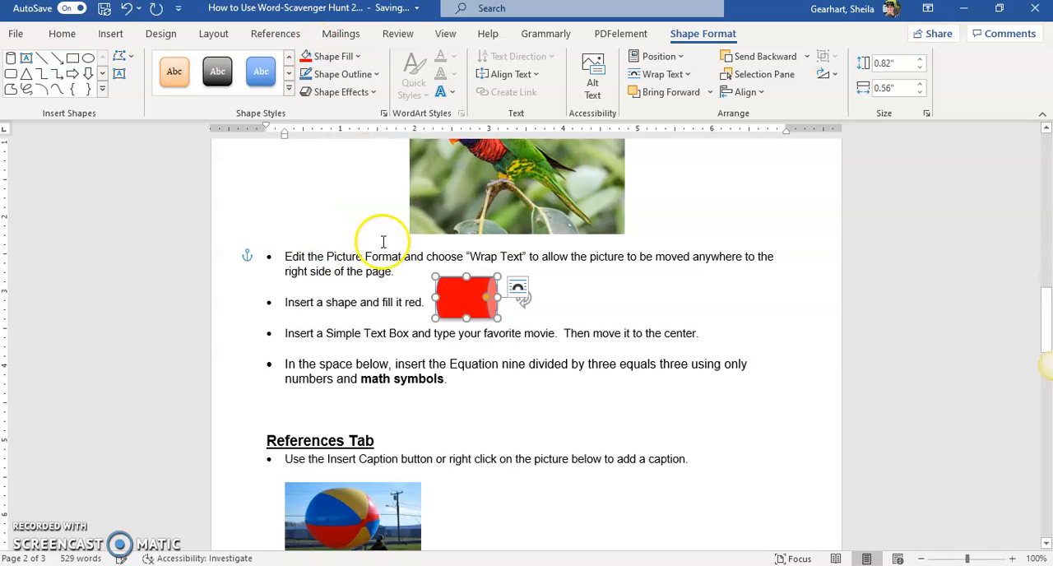
{"action": "left_click", "coordinate": [517, 288]}
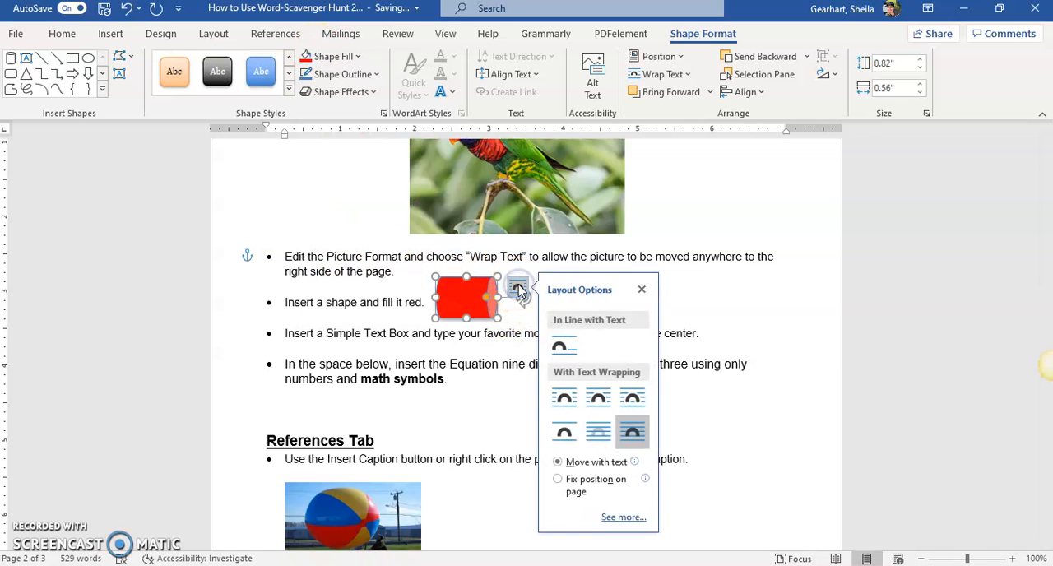
{"action": "left_click", "coordinate": [598, 400]}
{"action": "mouse_move", "coordinate": [487, 300]}
{"action": "left_mouse_down"}
{"action": "mouse_move", "coordinate": [543, 275]}
{"action": "mouse_move", "coordinate": [491, 281]}
{"action": "left_mouse_up"}
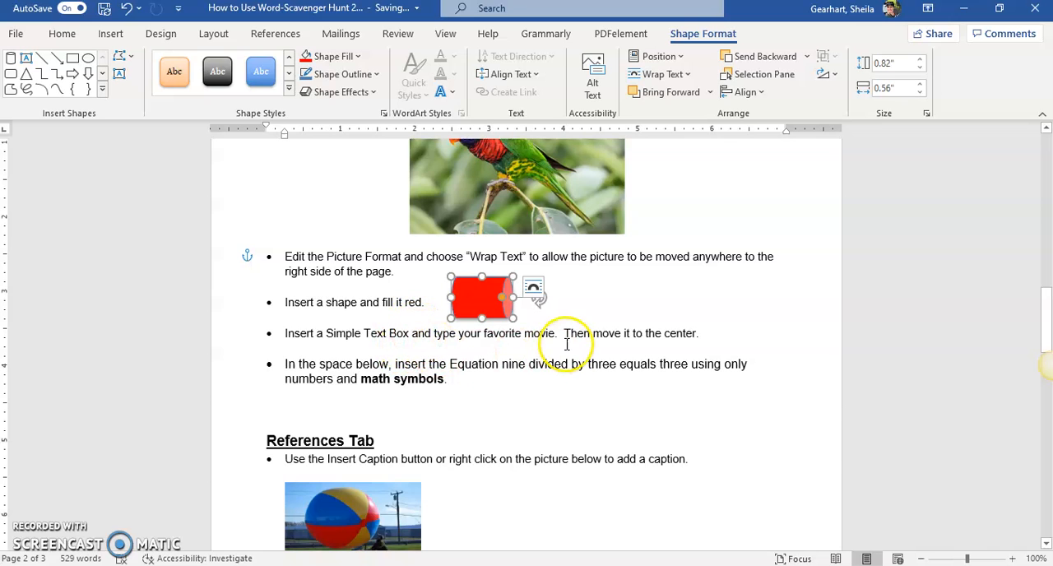
Insert a Simple Text Box on a new unbulleted line below the favorite movie instruction.
{"action": "left_click", "coordinate": [713, 331]}
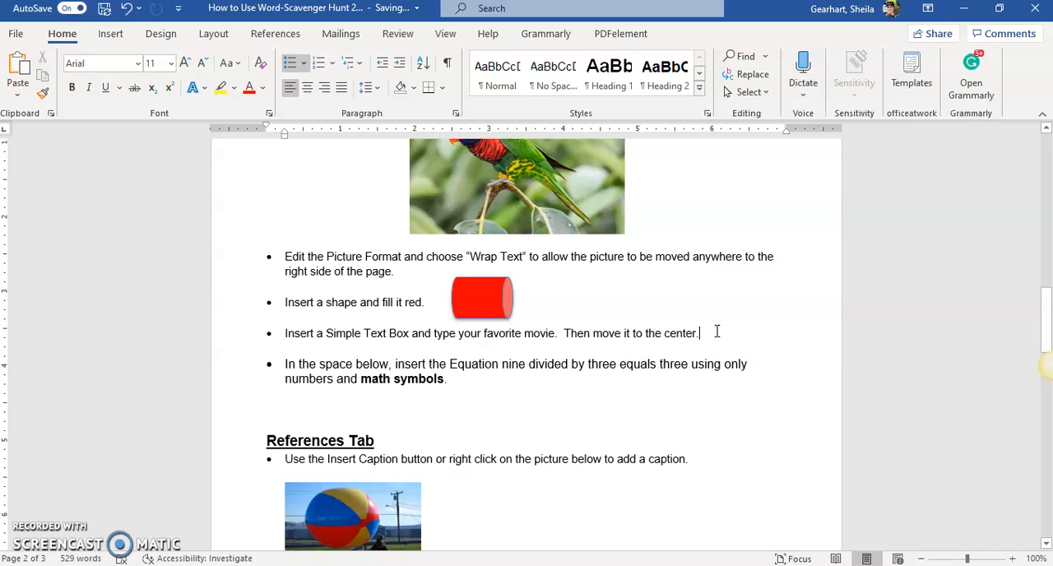
{"action": "key", "text": "Return"}
{"action": "key", "text": "BackSpace"}
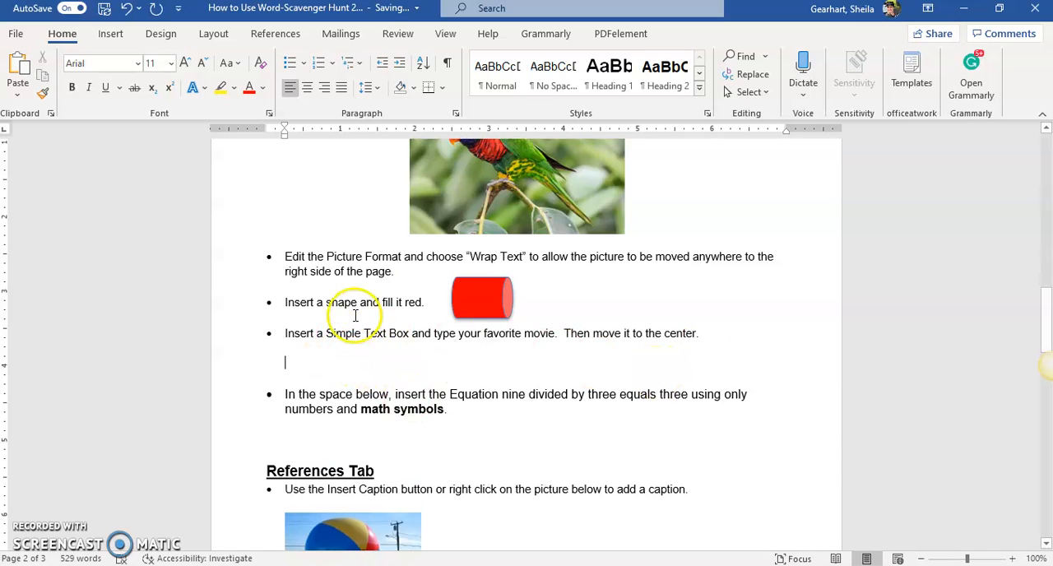
{"action": "left_click", "coordinate": [111, 34]}
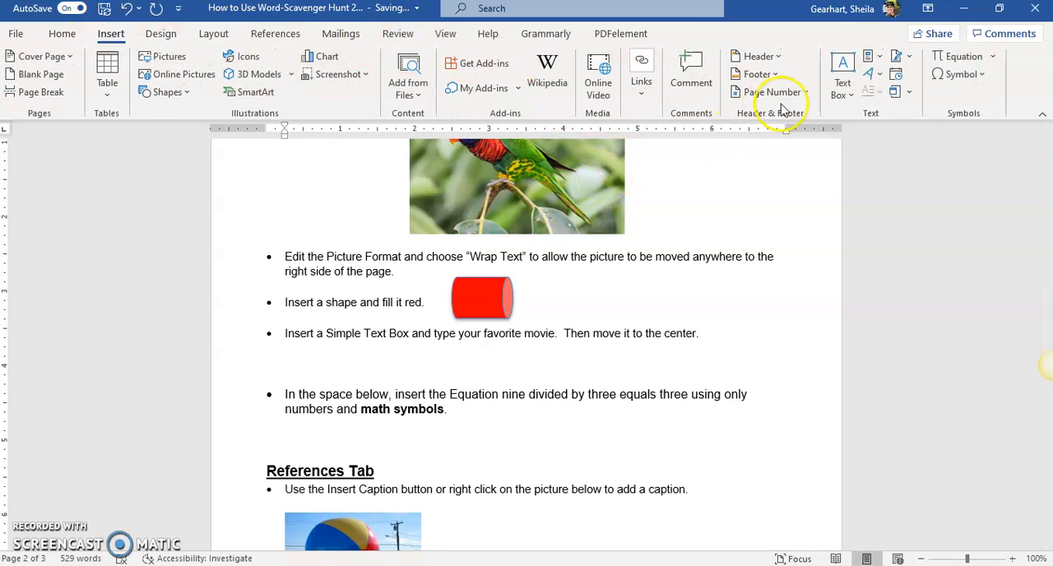
{"action": "left_click", "coordinate": [843, 92]}
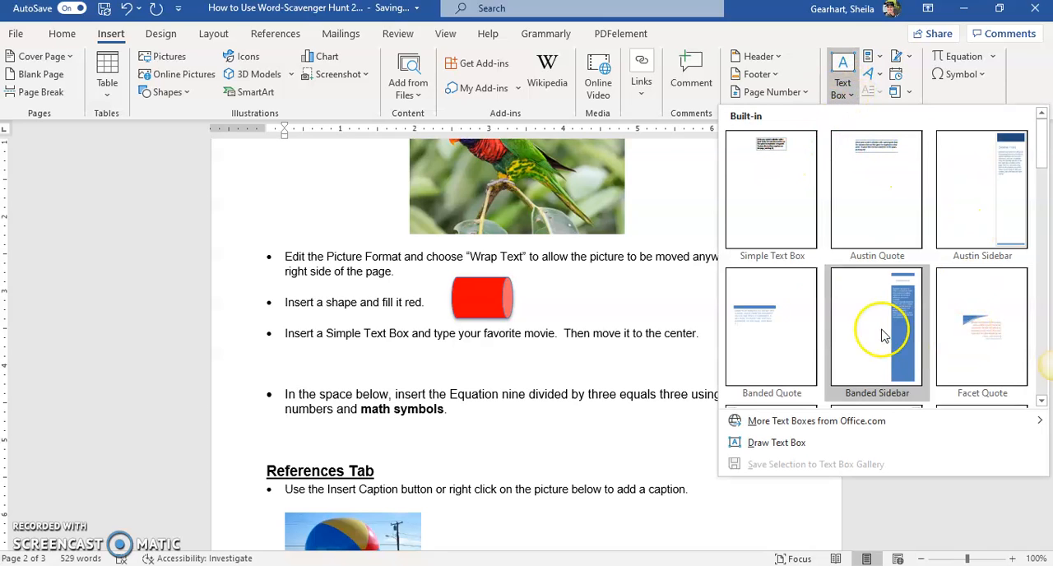
{"action": "left_click", "coordinate": [765, 181]}
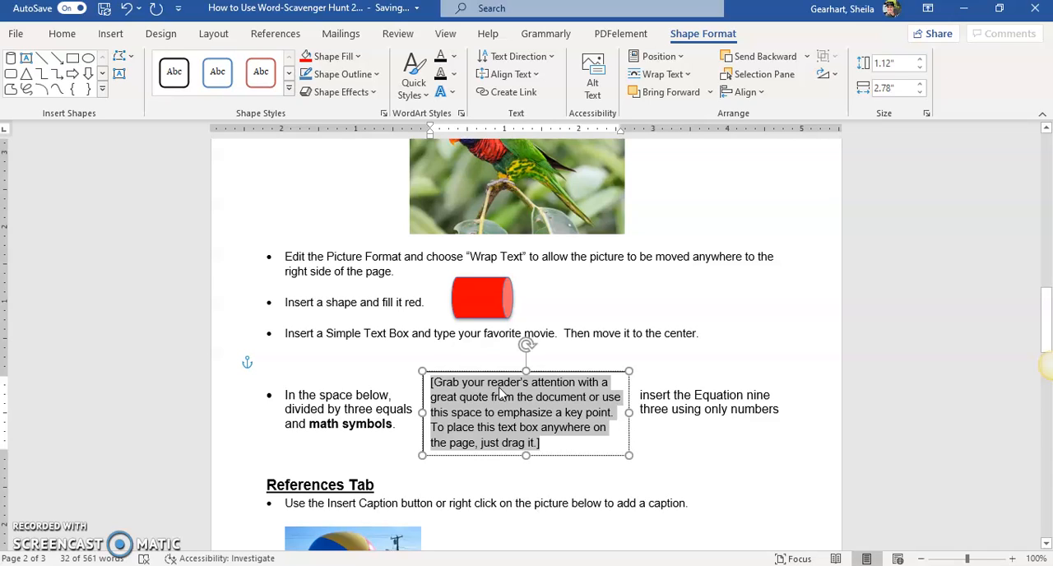
Replace the text box's placeholder text with "Toy Story" and narrow the box to about 2.01 inches.
{"action": "key", "text": "BackSpace"}
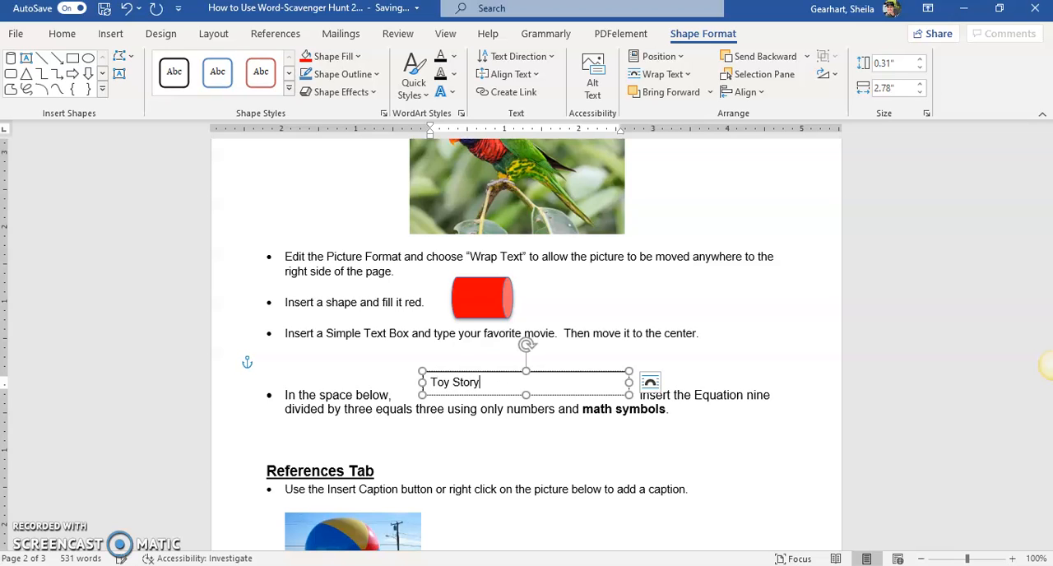
{"action": "left_click_drag", "start_coordinate": [628, 382], "coordinate": [573, 384]}
Center the "Toy Story" text within its text box.
{"action": "left_click", "coordinate": [489, 382]}
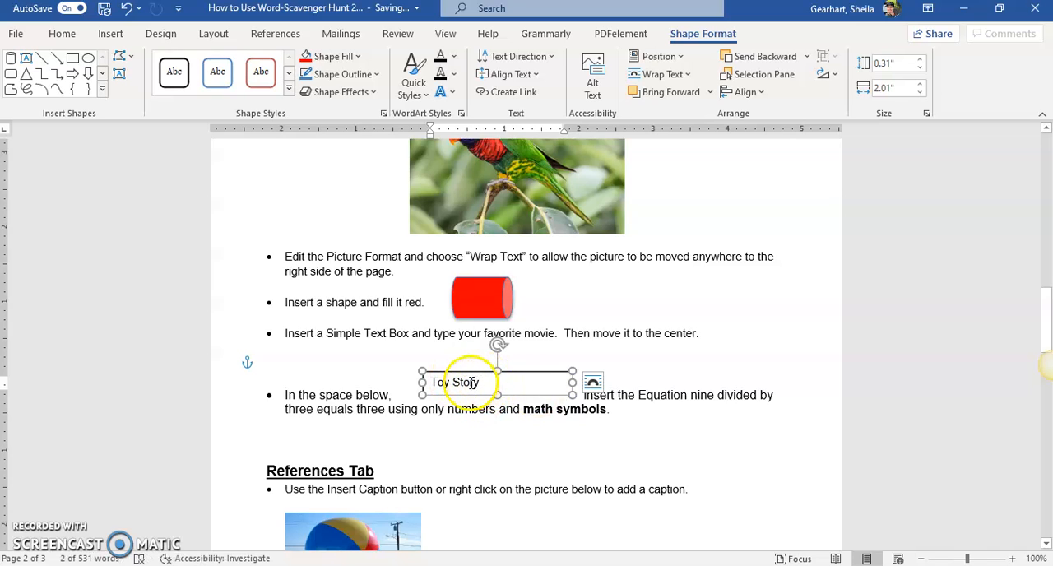
{"action": "left_click", "coordinate": [66, 32]}
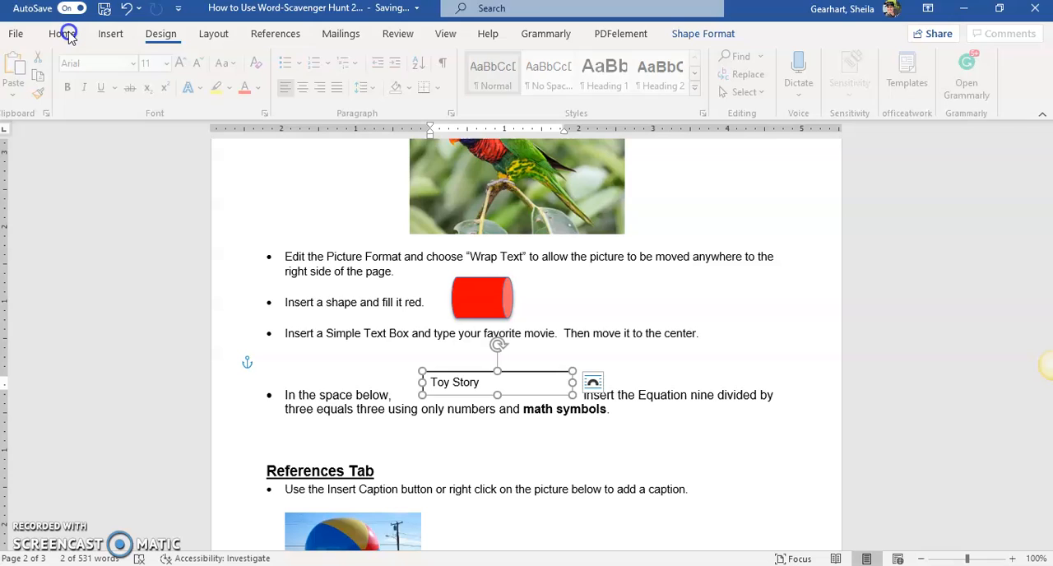
{"action": "left_click", "coordinate": [307, 88]}
Position the Toy Story text box directly below the favorite movie instruction with Square text wrapping.
{"action": "left_click_drag", "start_coordinate": [533, 374], "coordinate": [515, 349]}
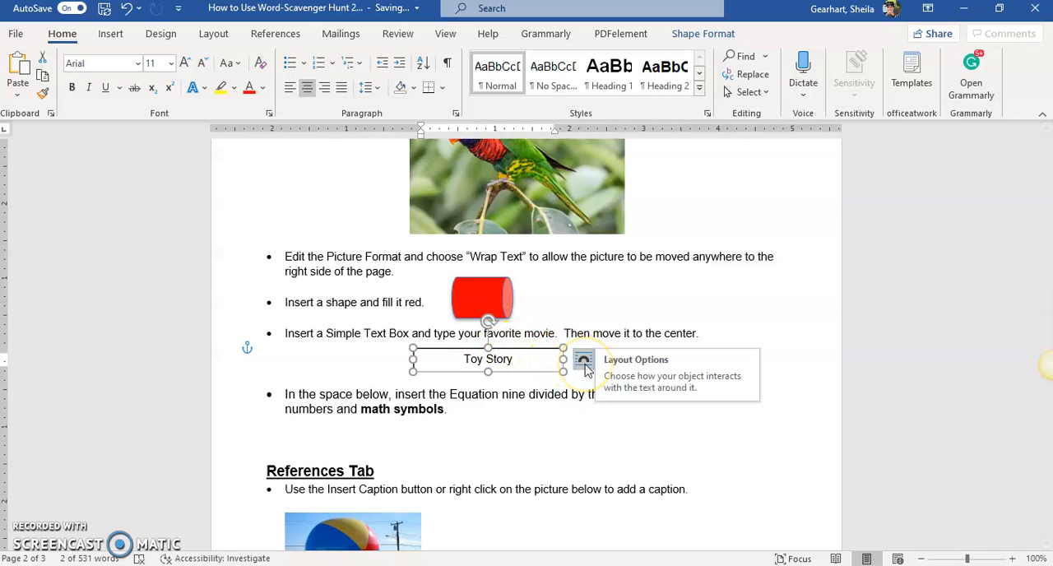
{"action": "left_click", "coordinate": [584, 362]}
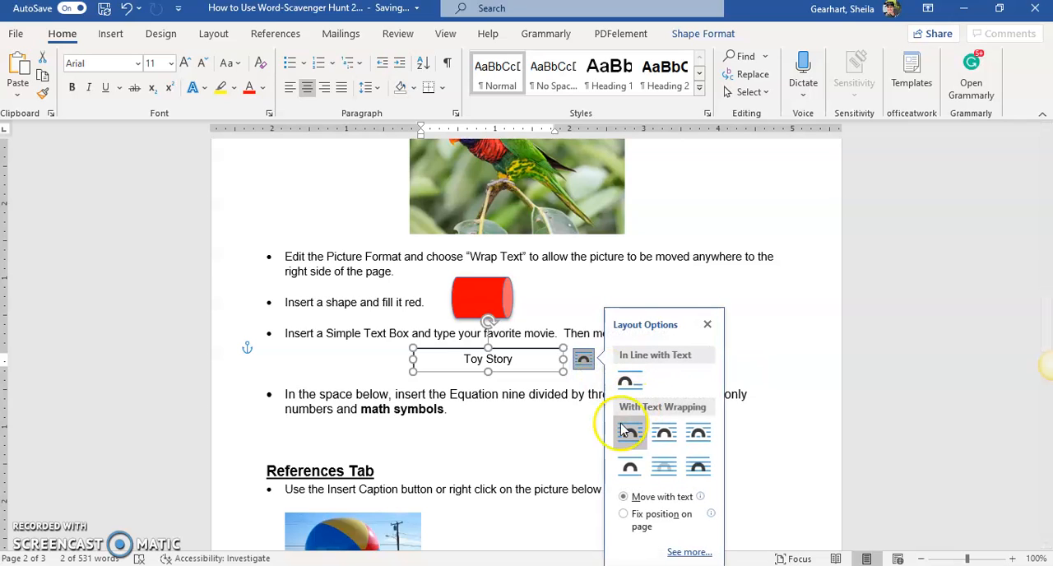
{"action": "left_click", "coordinate": [630, 434]}
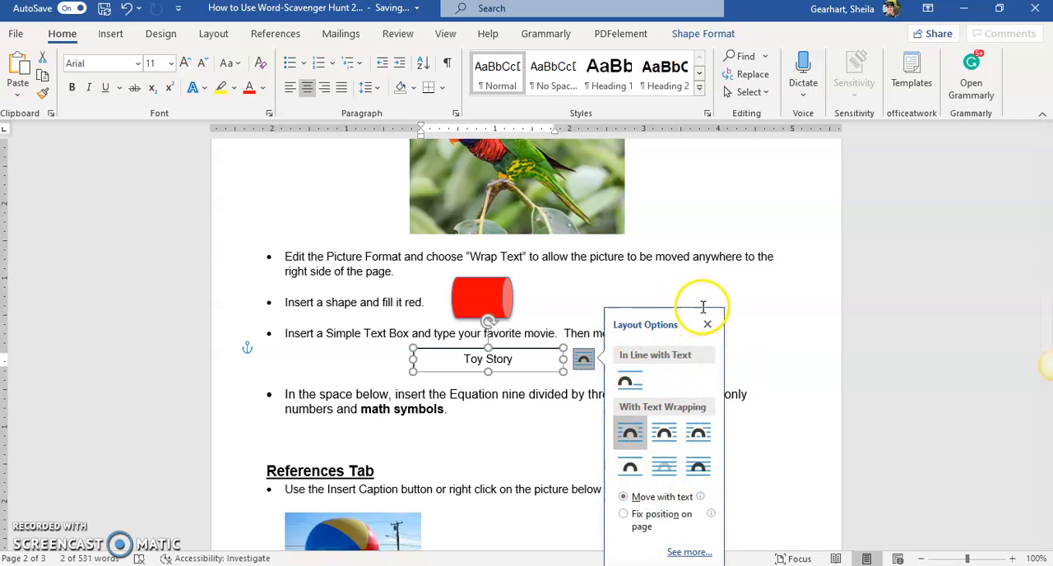
{"action": "left_click", "coordinate": [752, 292]}
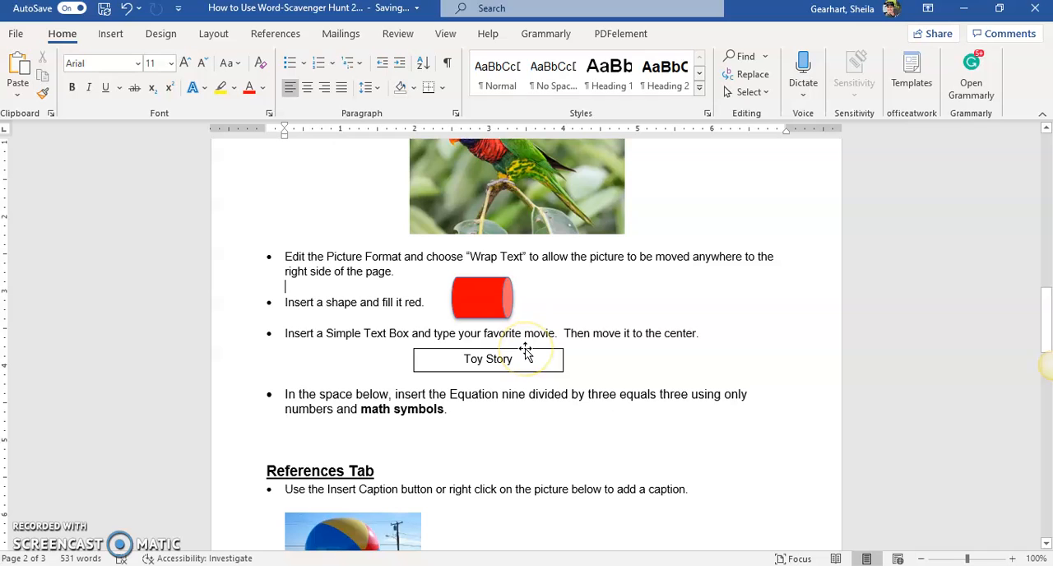
{"action": "left_click_drag", "start_coordinate": [518, 347], "coordinate": [506, 352]}
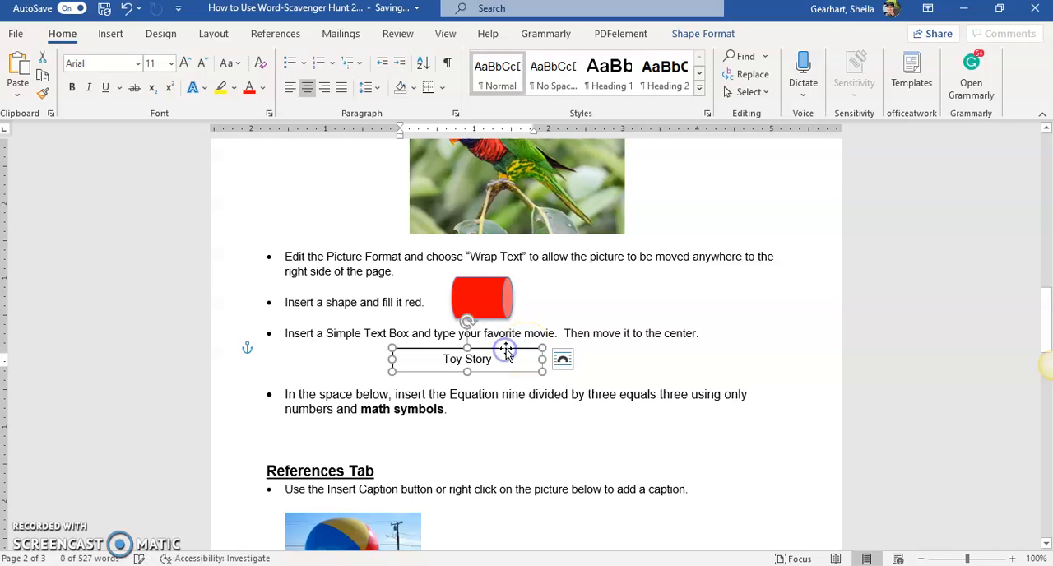
Give the Toy Story text box a purple theme outline and a blue theme fill.
{"action": "right_click", "coordinate": [506, 349]}
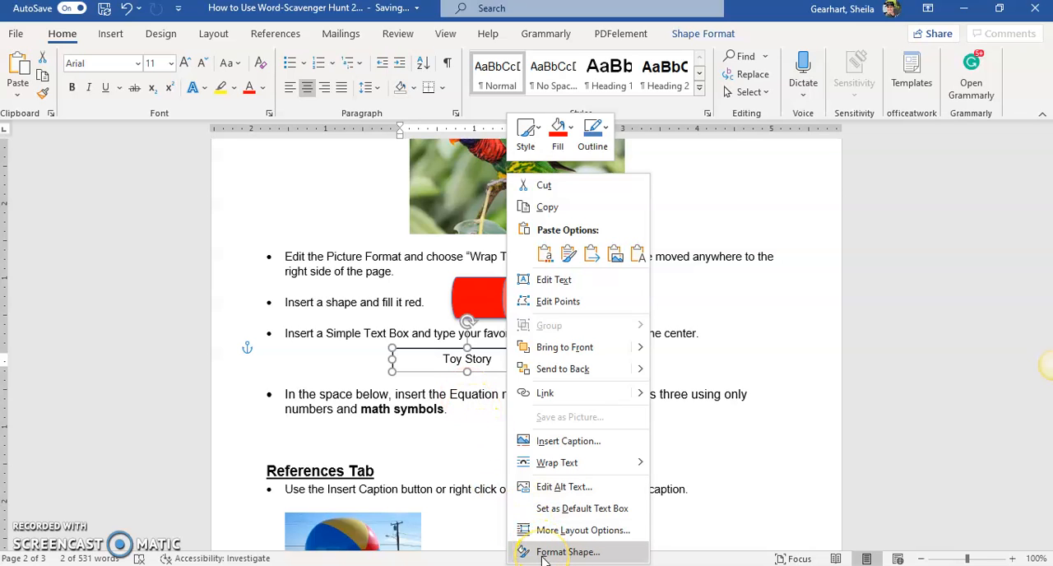
{"action": "left_click", "coordinate": [590, 145]}
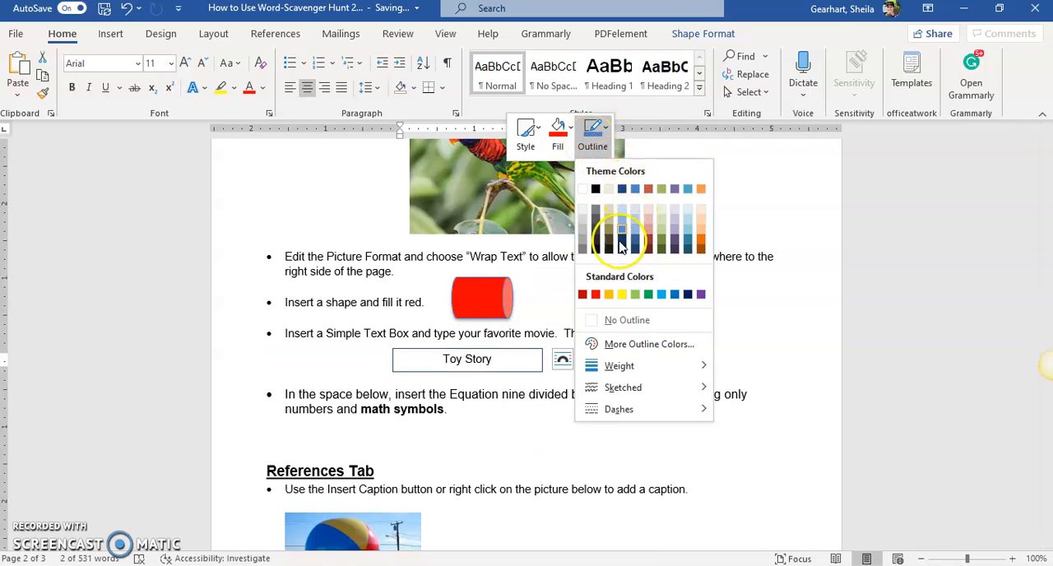
{"action": "left_click", "coordinate": [675, 189]}
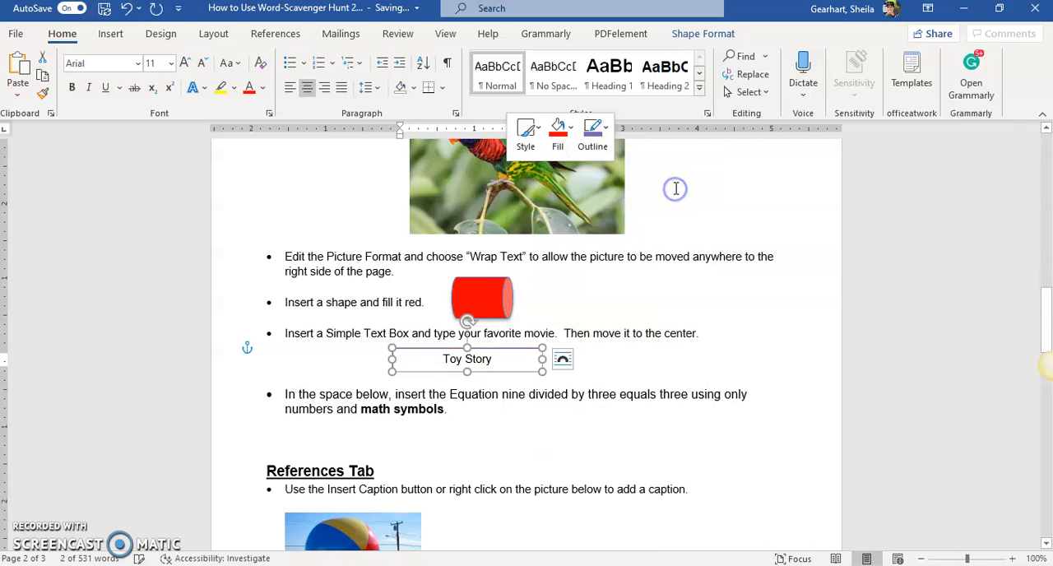
{"action": "left_click", "coordinate": [563, 143]}
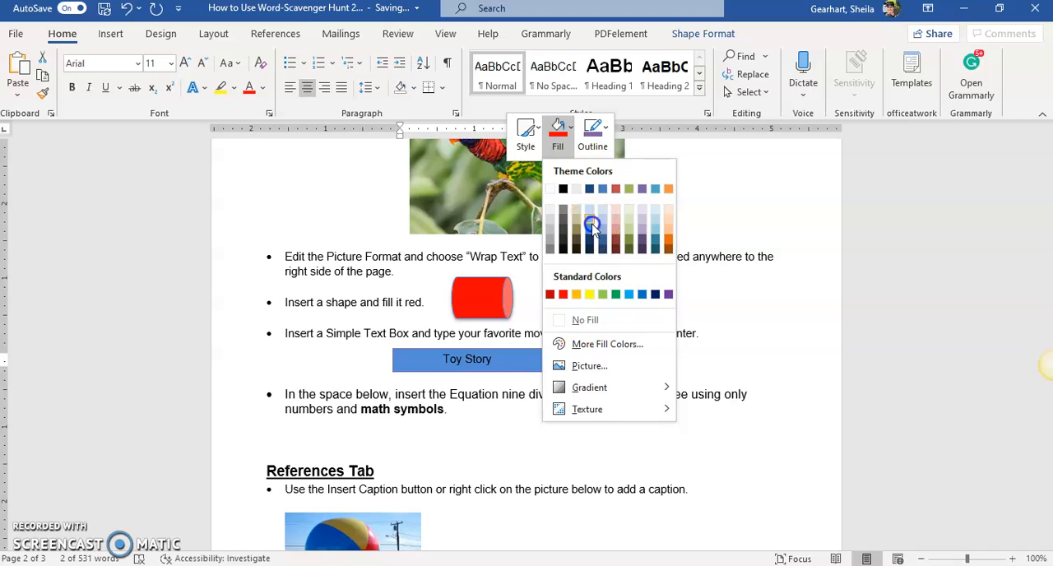
{"action": "left_click", "coordinate": [590, 231]}
Apply the solid teal-filled theme style with white text to the Toy Story box and move the box to the page's center.
{"action": "left_click", "coordinate": [529, 144]}
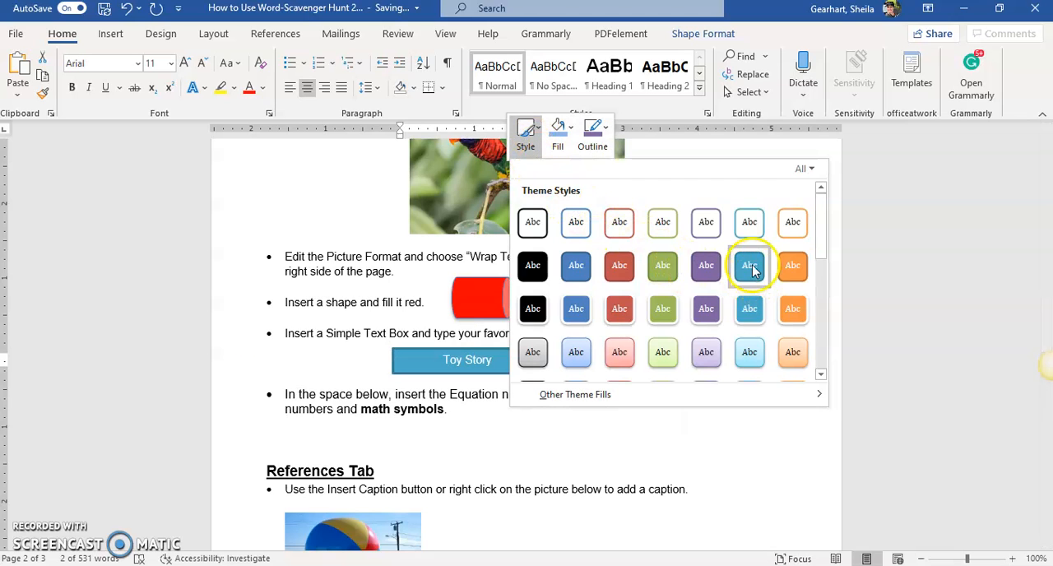
{"action": "left_click", "coordinate": [752, 265]}
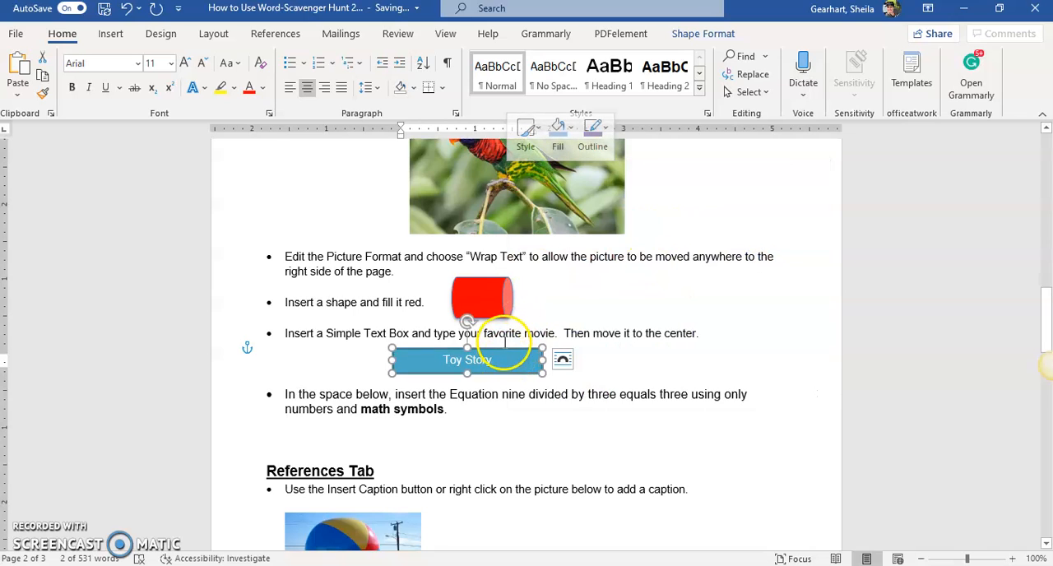
{"action": "left_click_drag", "start_coordinate": [507, 348], "coordinate": [546, 348]}
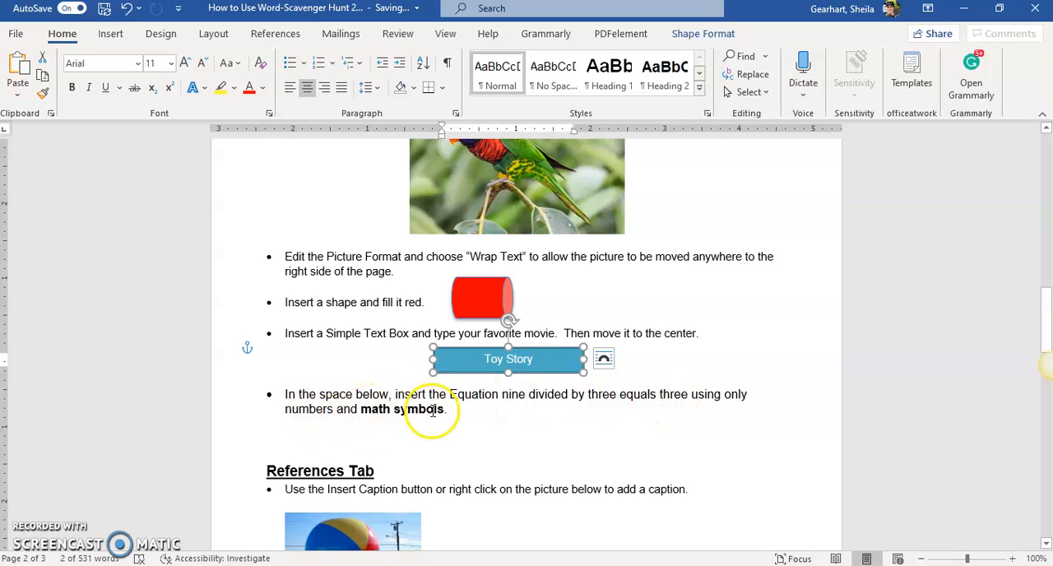
Insert a blank equation on the empty line below the "nine divided by three equals three" instruction.
{"action": "left_click", "coordinate": [330, 431]}
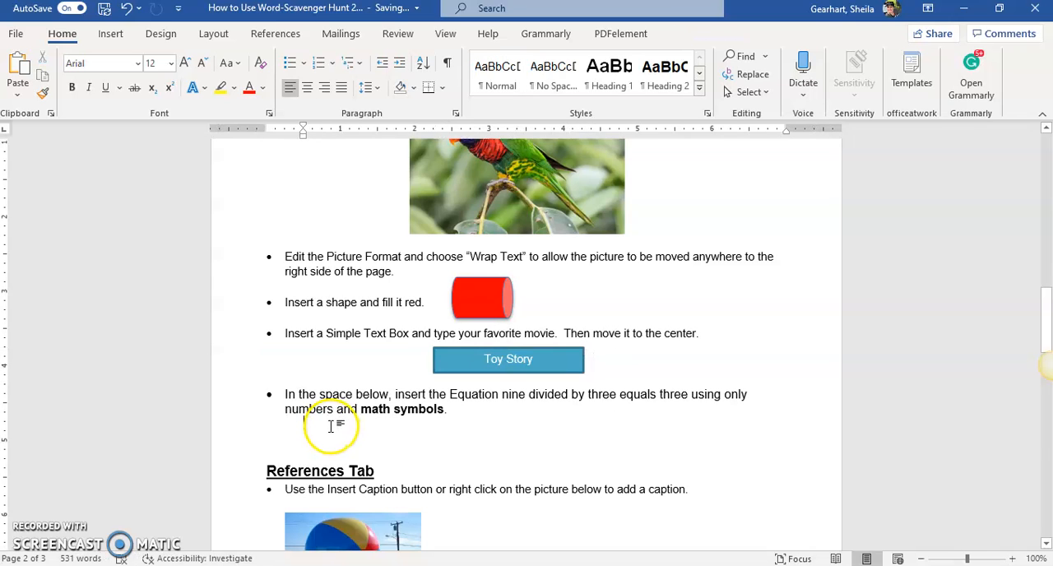
{"action": "left_click", "coordinate": [112, 34]}
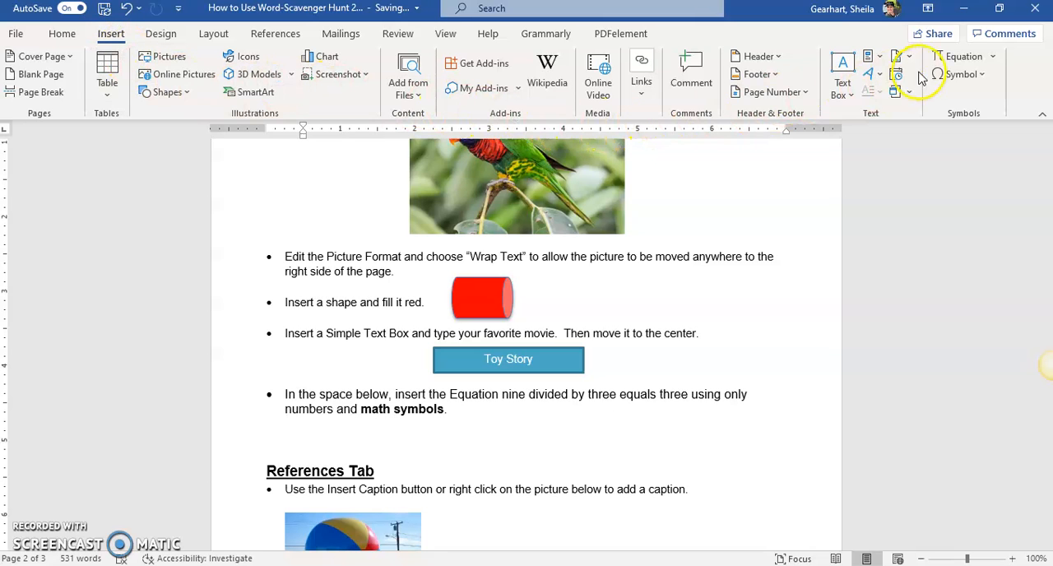
{"action": "left_click", "coordinate": [964, 64]}
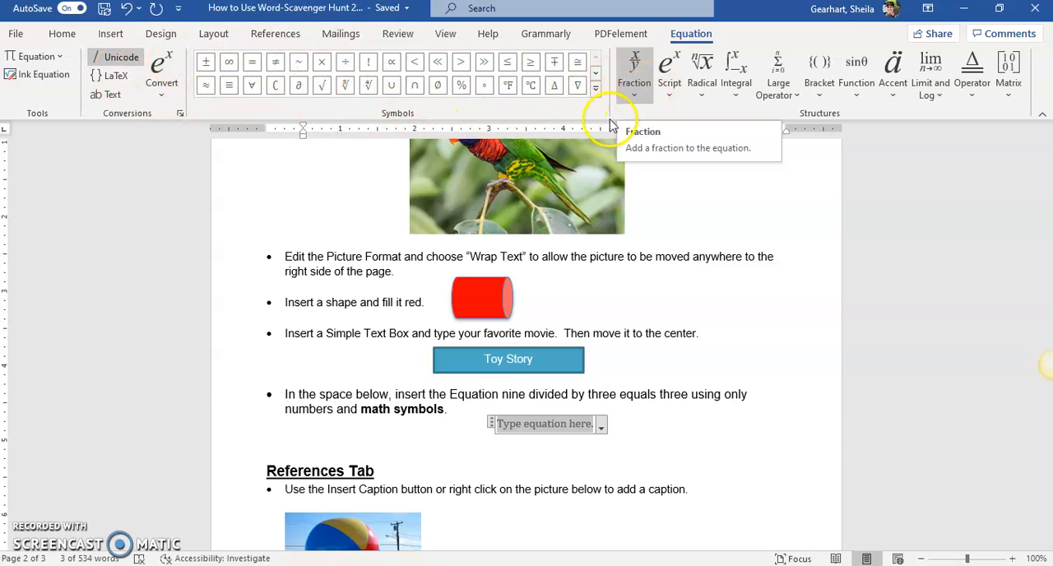
Fill the blank equation with 9 ÷ 3 = 3, using the division and equals math symbols, and start a new line below it.
{"action": "left_click", "coordinate": [514, 429]}
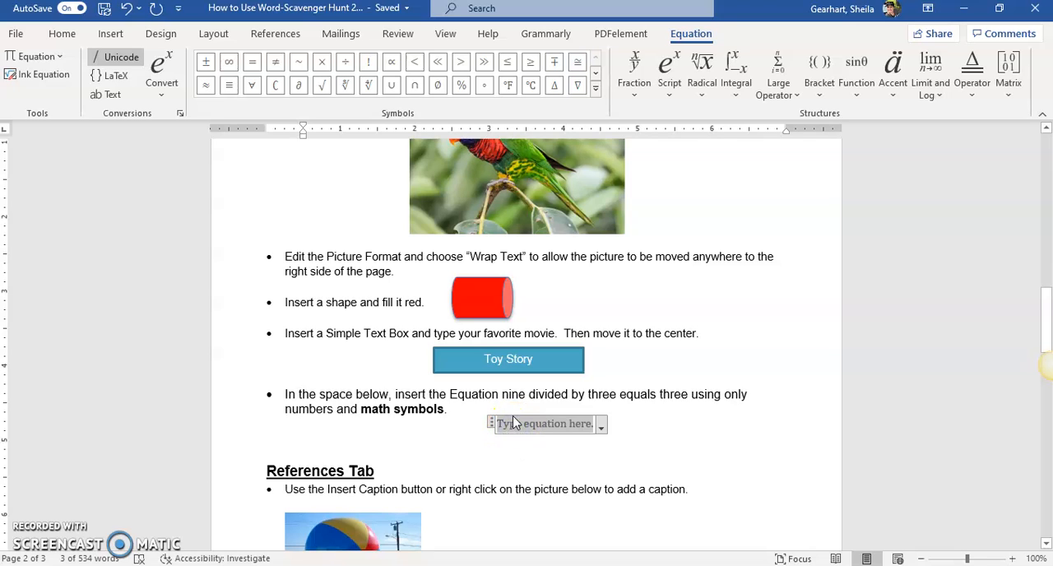
{"action": "type", "text": "9"}
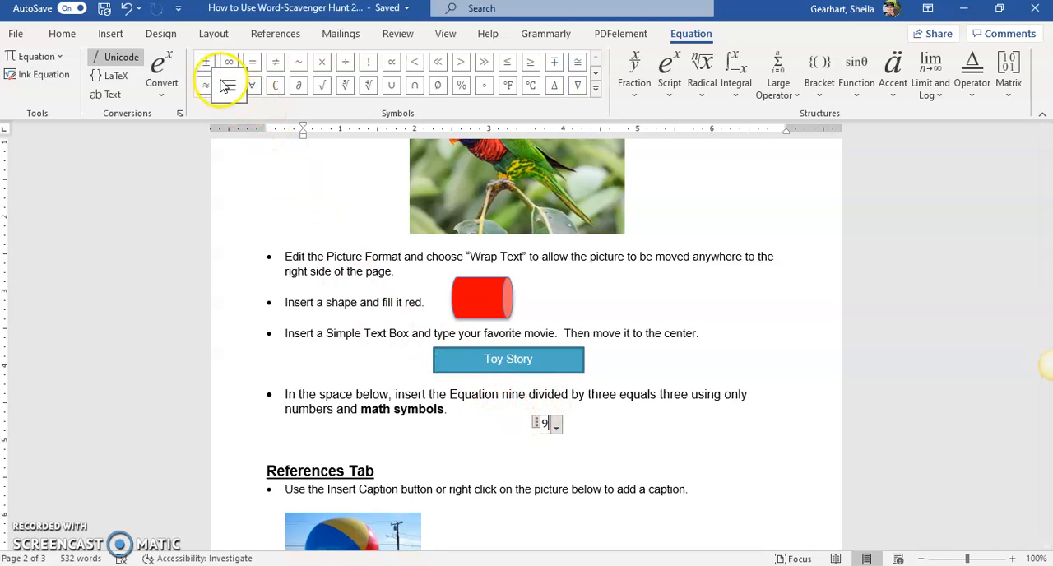
{"action": "left_click", "coordinate": [346, 71]}
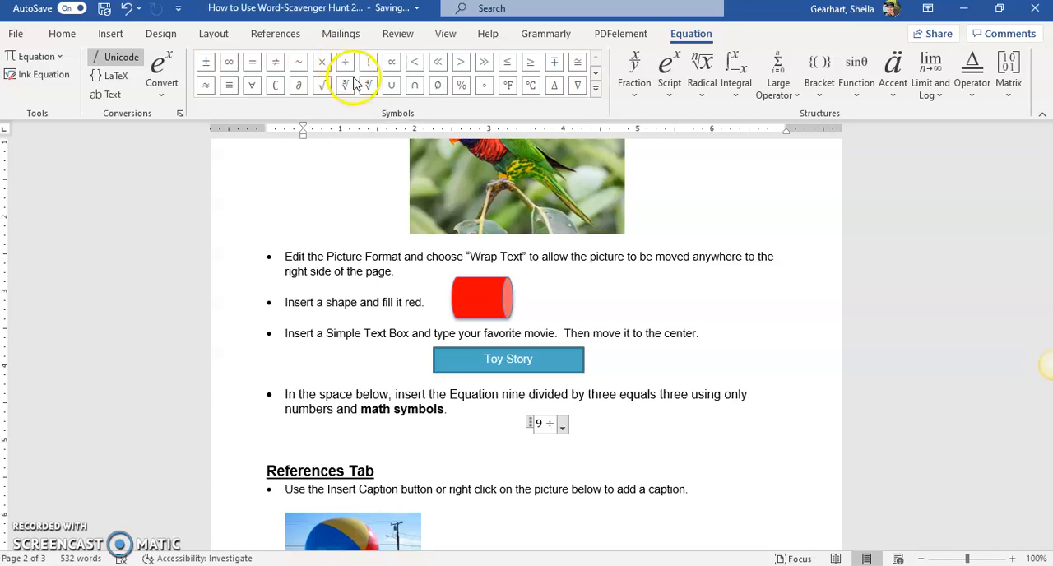
{"action": "type", "text": "3"}
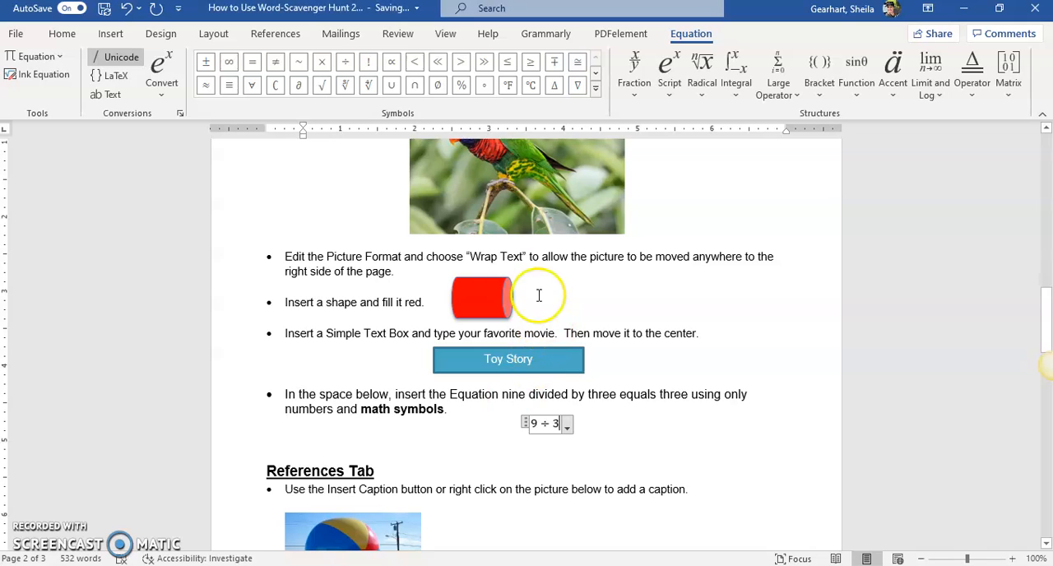
{"action": "left_click", "coordinate": [254, 62]}
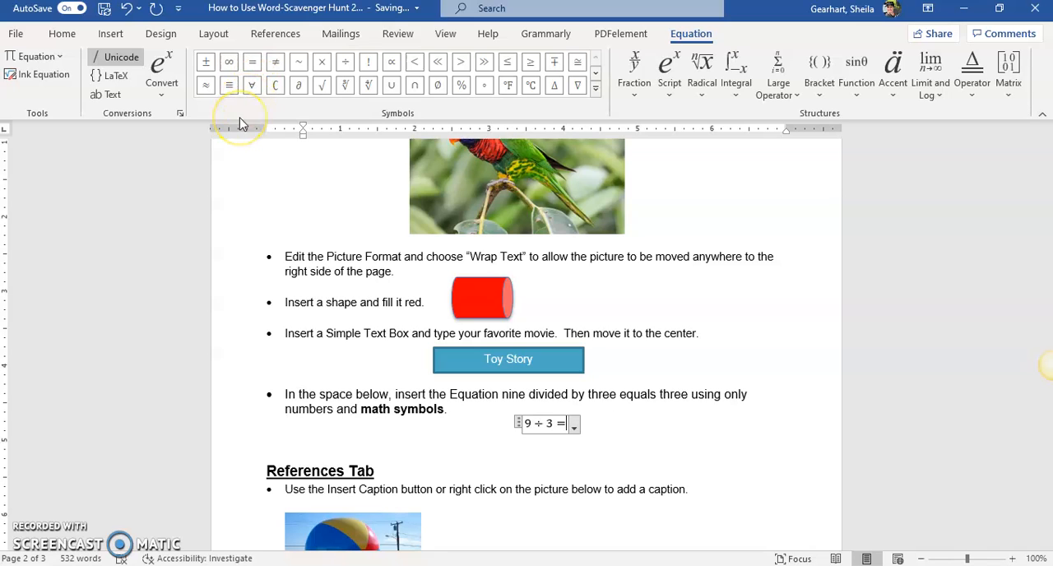
{"action": "type", "text": "3"}
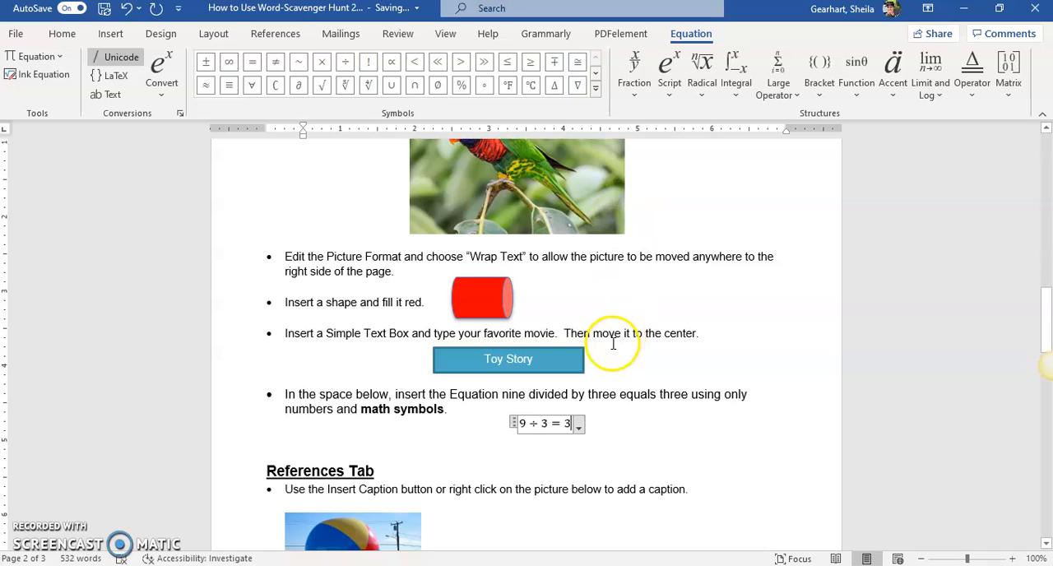
{"action": "key", "text": "Return"}
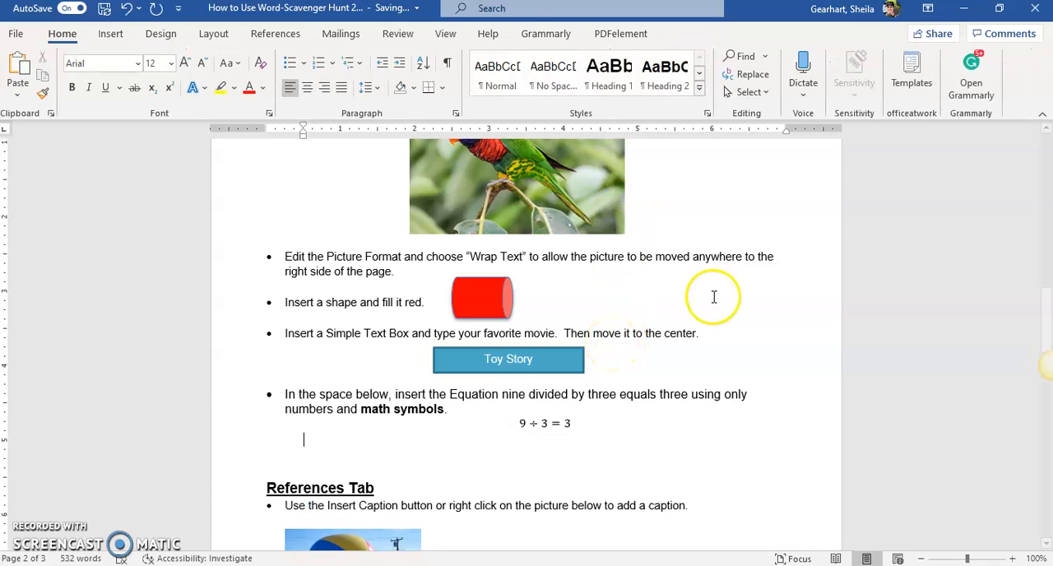
Insert a second equation below 9 ÷ 3 = 3 containing a stacked fraction with numerator 1 and denominator 2.
{"action": "left_click", "coordinate": [111, 34]}
{"action": "left_click", "coordinate": [959, 56]}
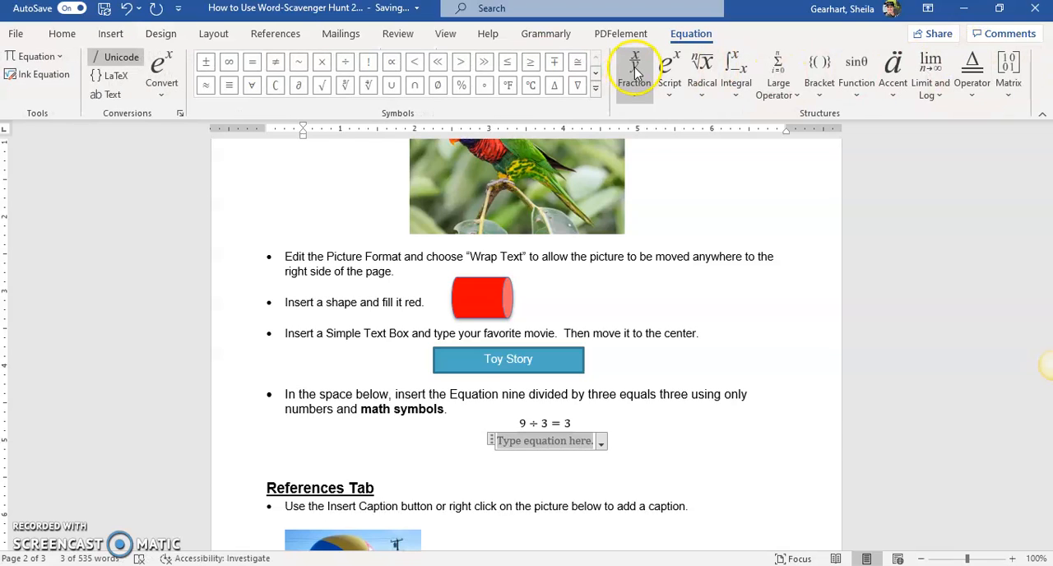
{"action": "left_click", "coordinate": [634, 73]}
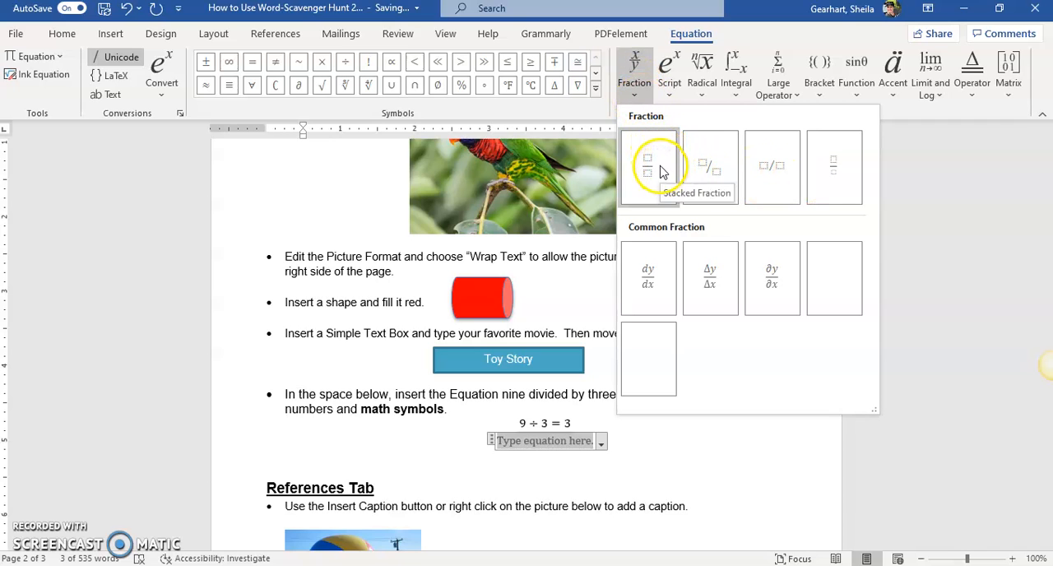
{"action": "left_click", "coordinate": [662, 170]}
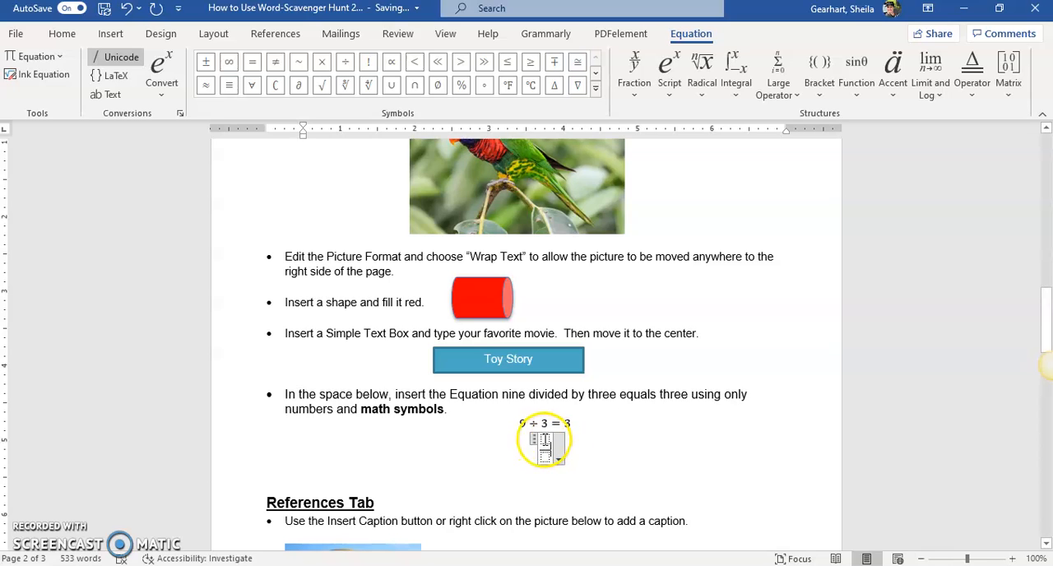
{"action": "left_click", "coordinate": [545, 441]}
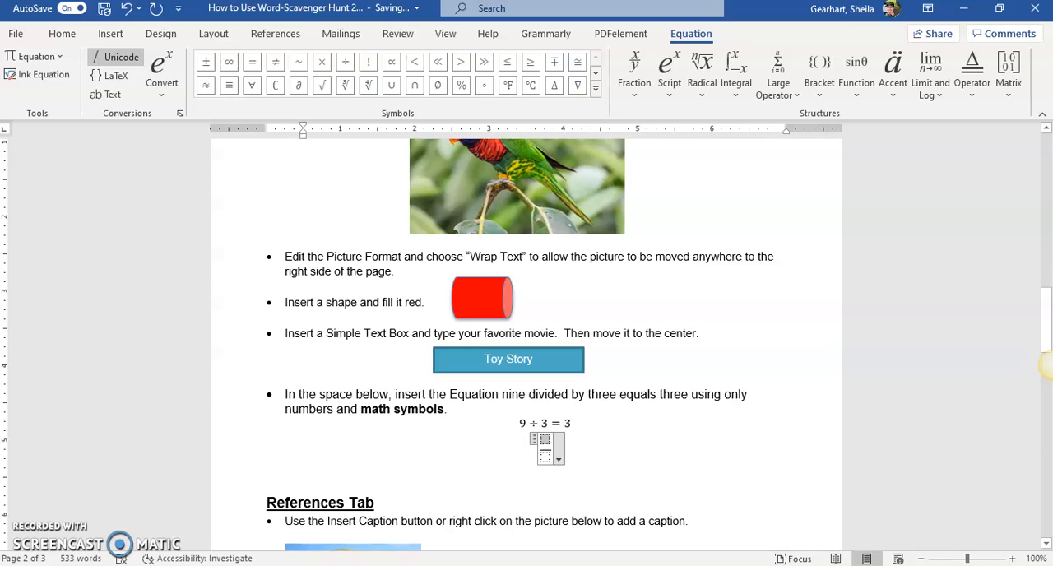
{"action": "type", "text": "1"}
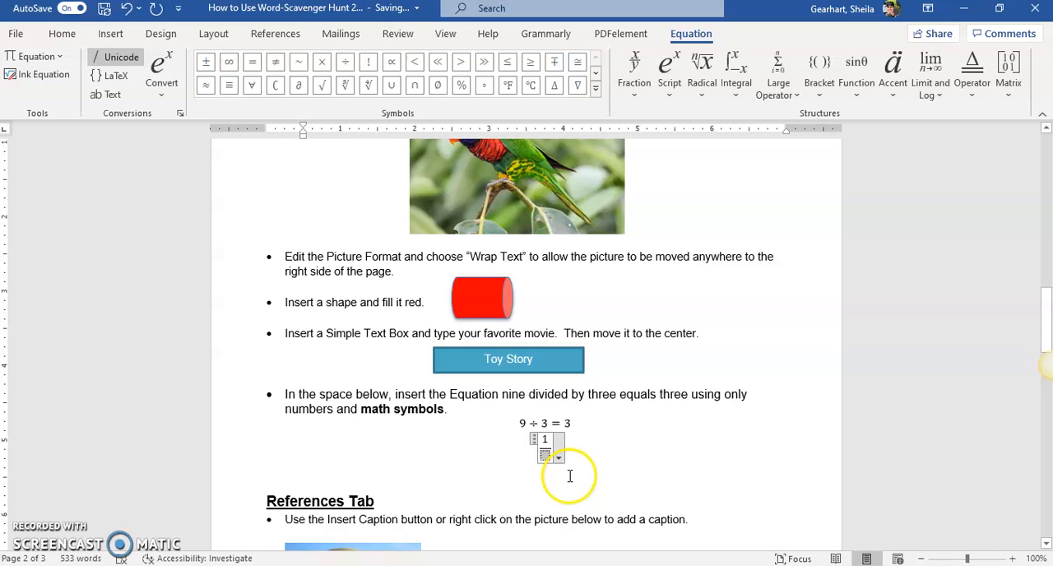
{"action": "type", "text": "2"}
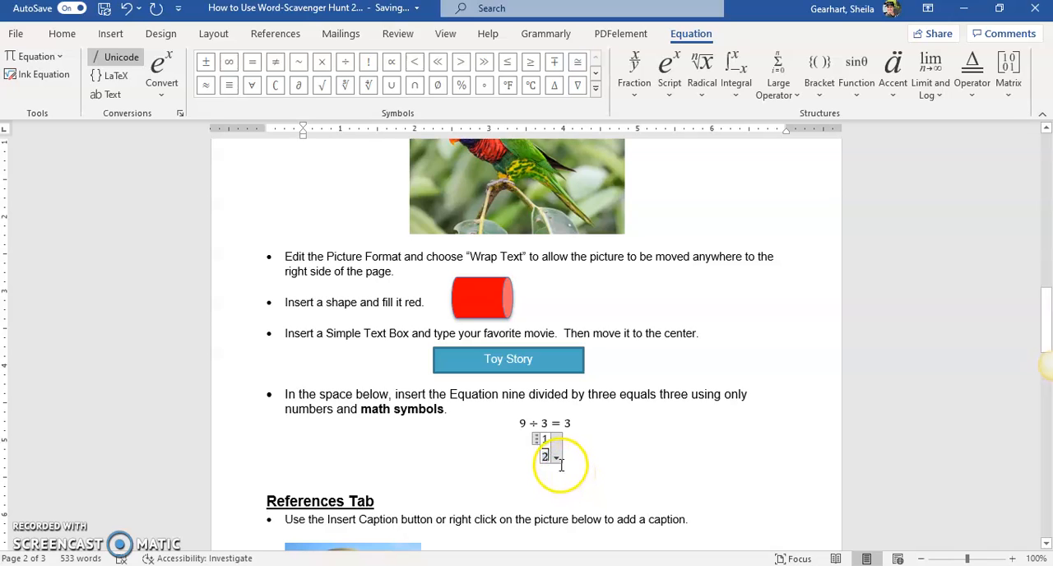